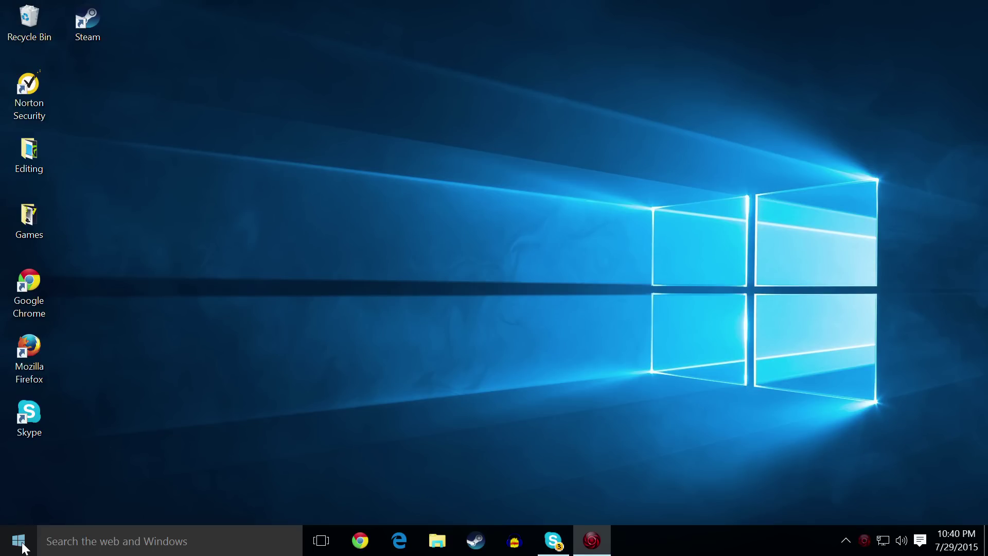
Launch Cortana from the Start menu tiles to show its intro panel
left_click(18, 540)
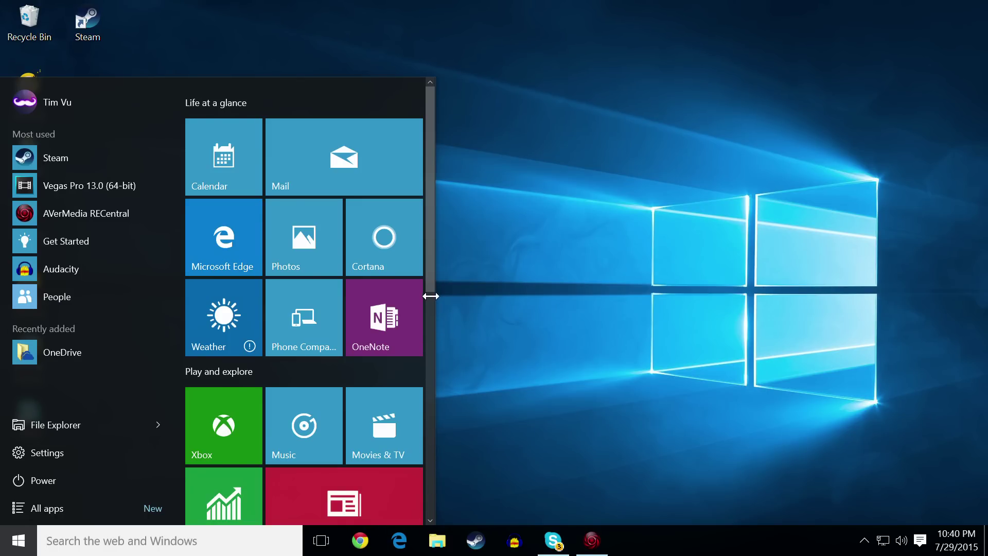
mouse_move(430, 273)
left_mouse_down()
mouse_move(439, 498)
mouse_move(427, 254)
left_mouse_up()
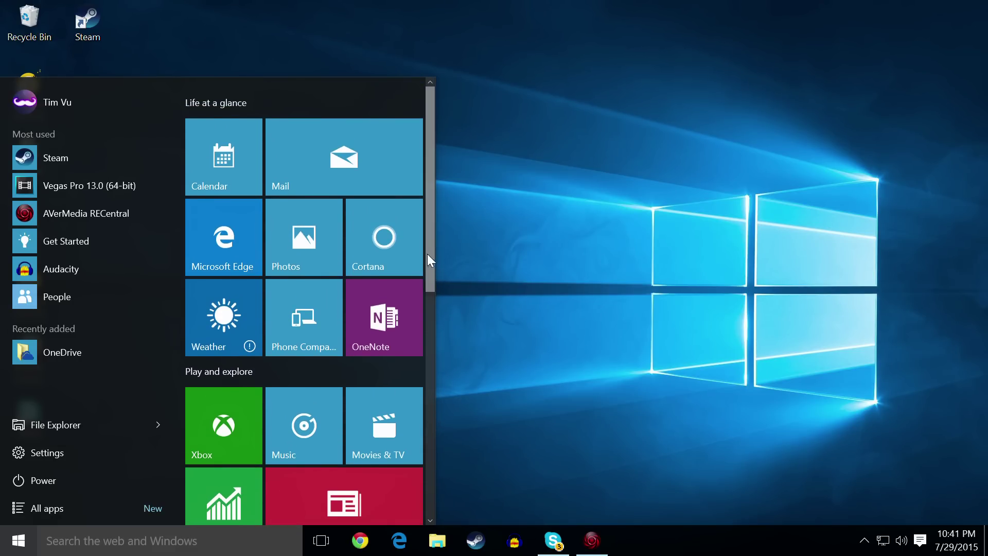
left_click(377, 243)
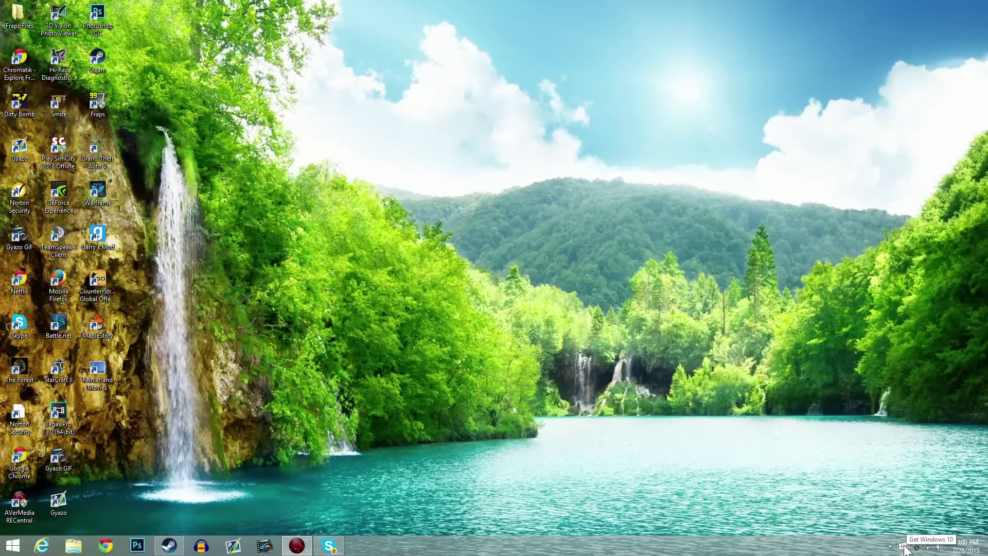
Page through the Get Windows 10 tour and view the PC compatibility report
left_click(903, 546)
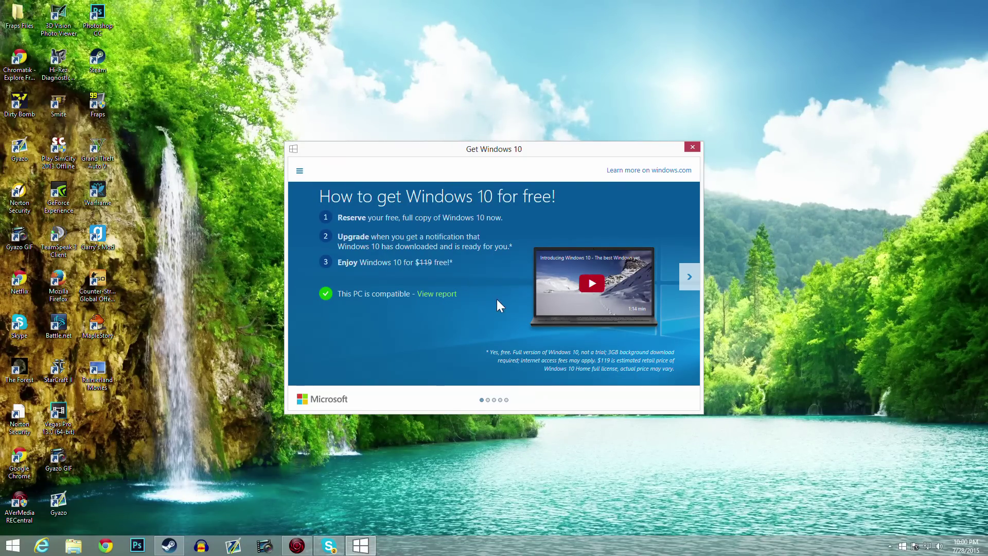
left_click(685, 282)
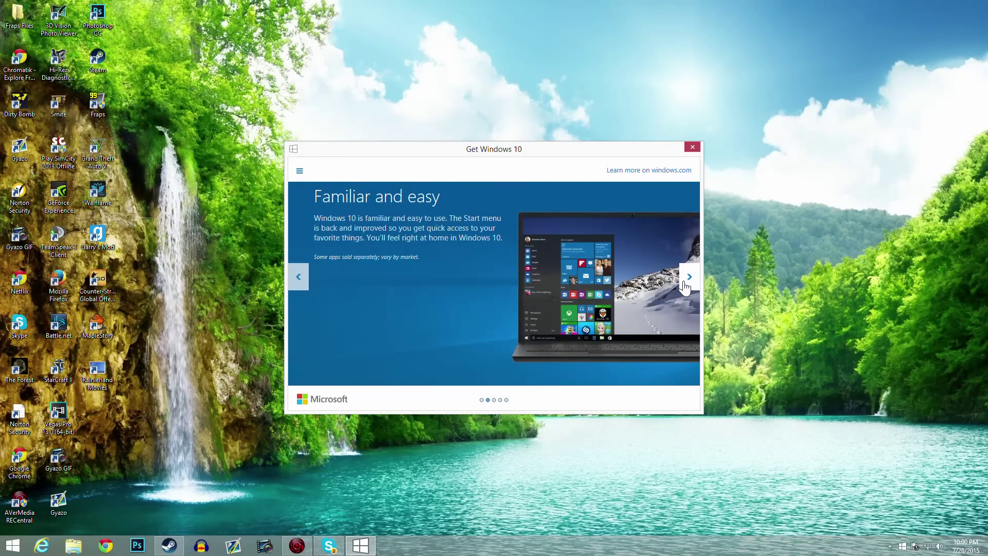
left_click(683, 280)
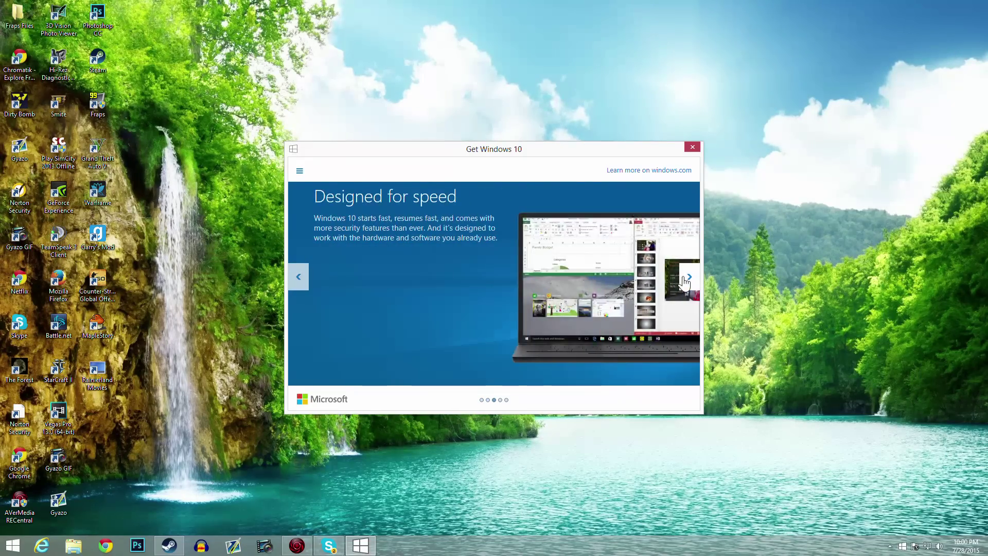
left_click(683, 280)
left_click(683, 280)
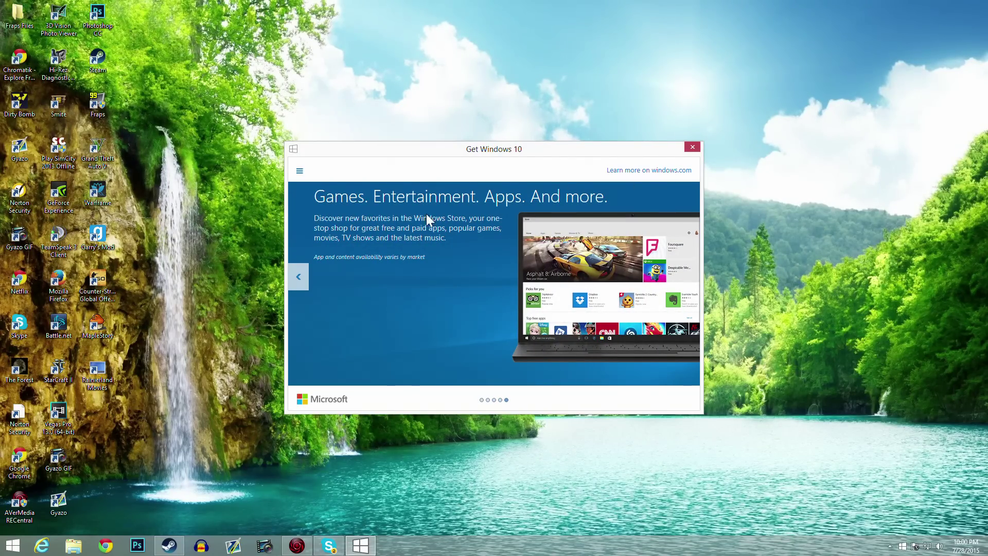
left_click(297, 278)
left_click(297, 278)
left_click(297, 279)
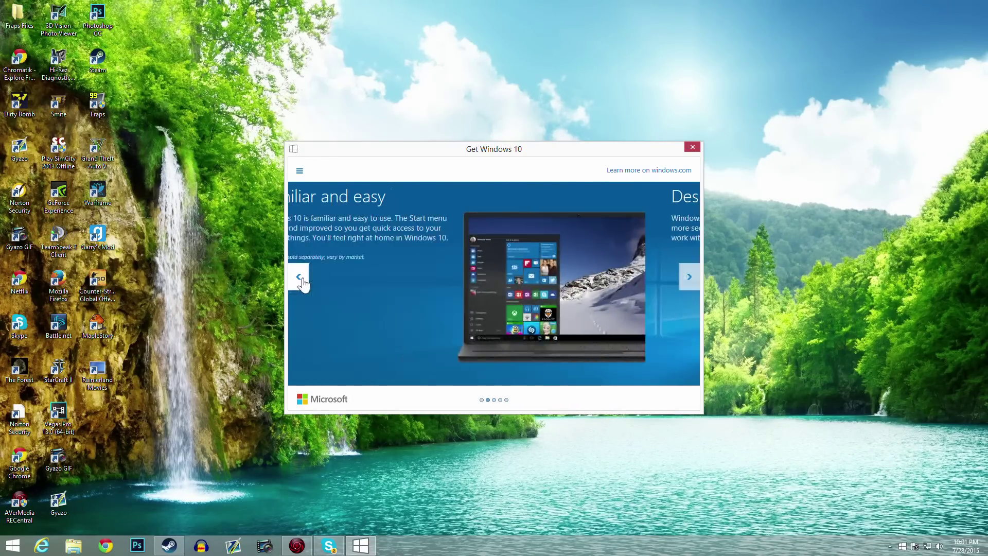
left_click(297, 279)
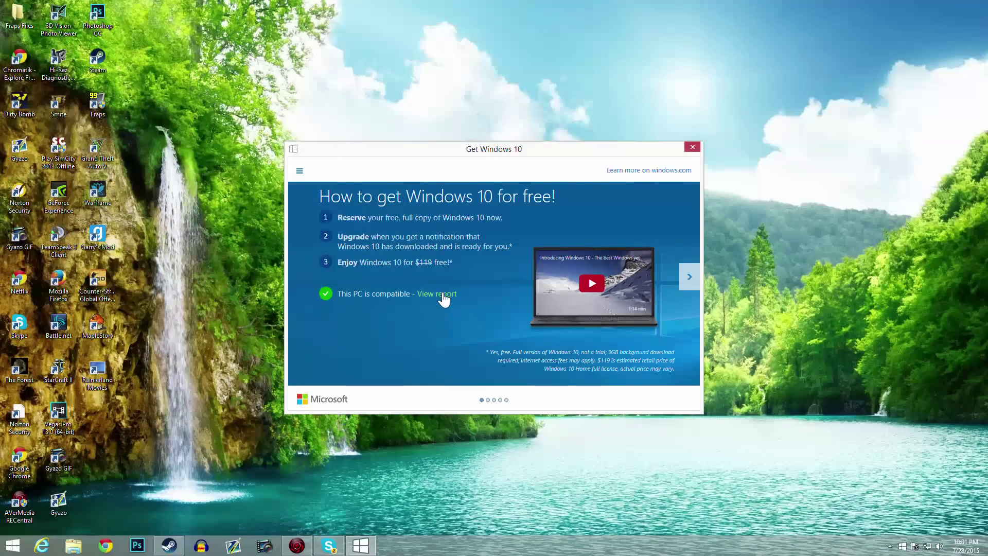
left_click(441, 296)
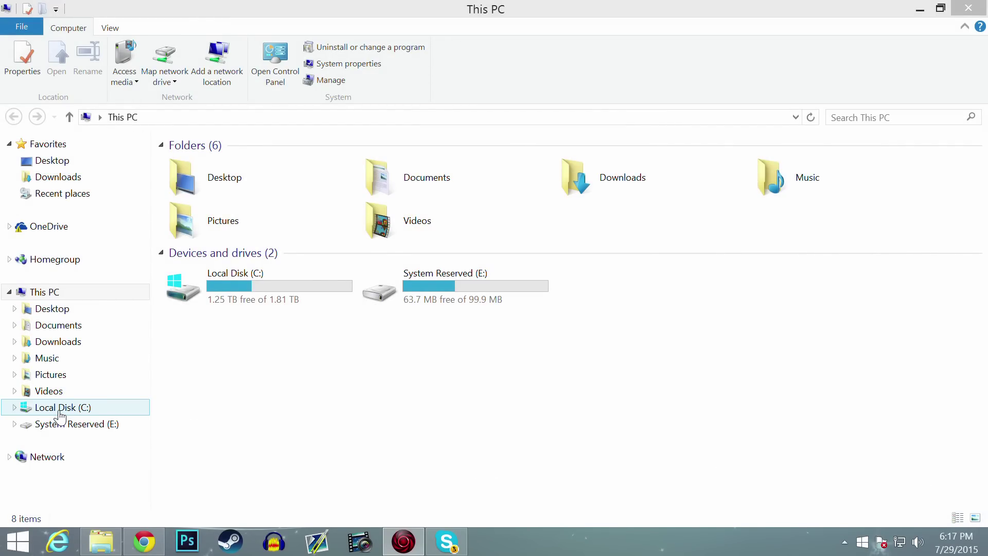
Navigate File Explorer to C:\Windows\SoftwareDistribution\Download, which lists 26 items
left_click(60, 409)
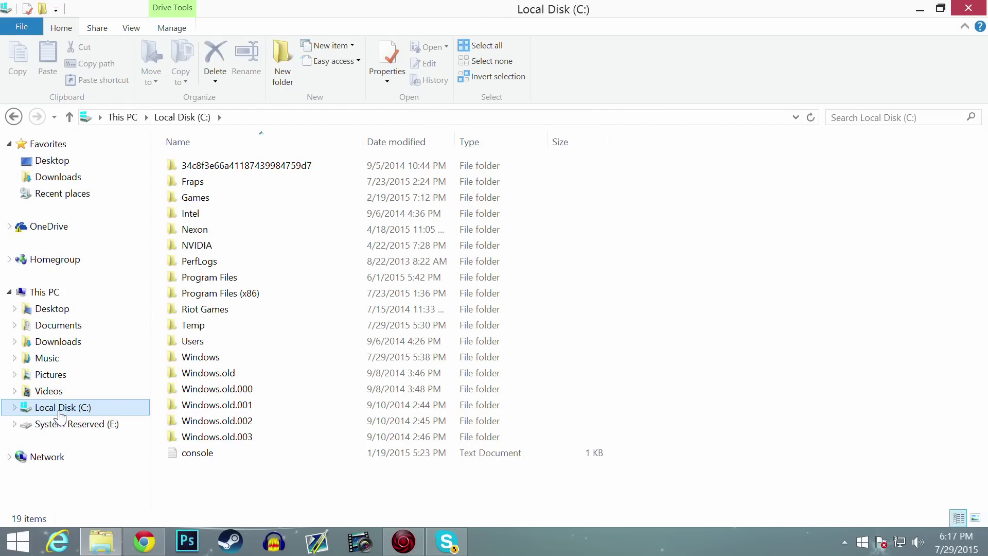
left_click(183, 361)
double_click(183, 361)
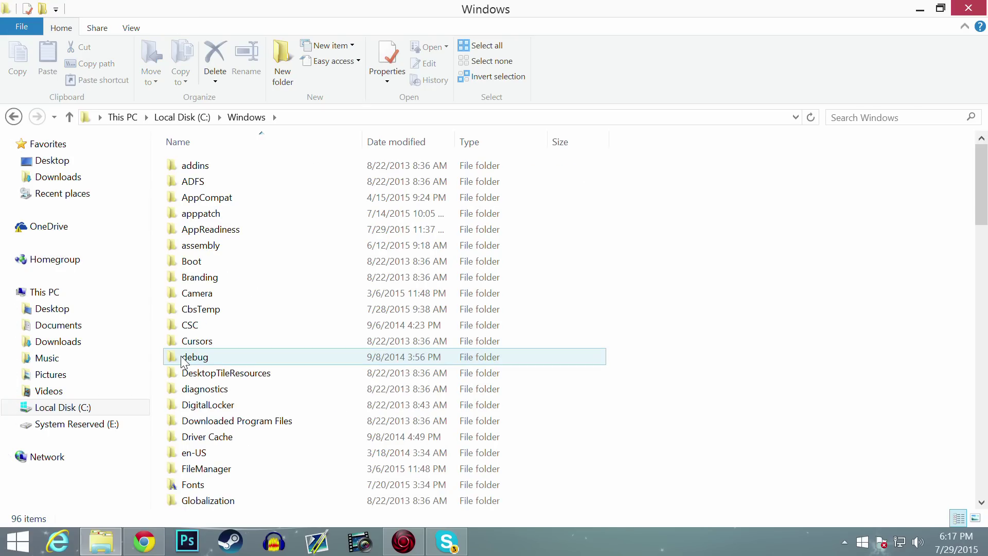
left_click(226, 374)
scroll(247, 370, "down", 8)
scroll(267, 401, "down", 4)
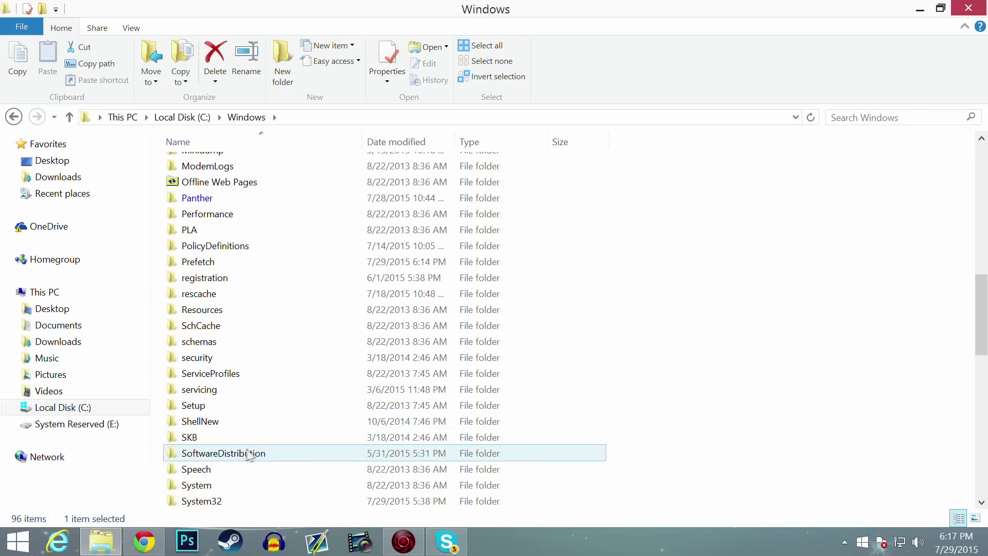
double_click(263, 457)
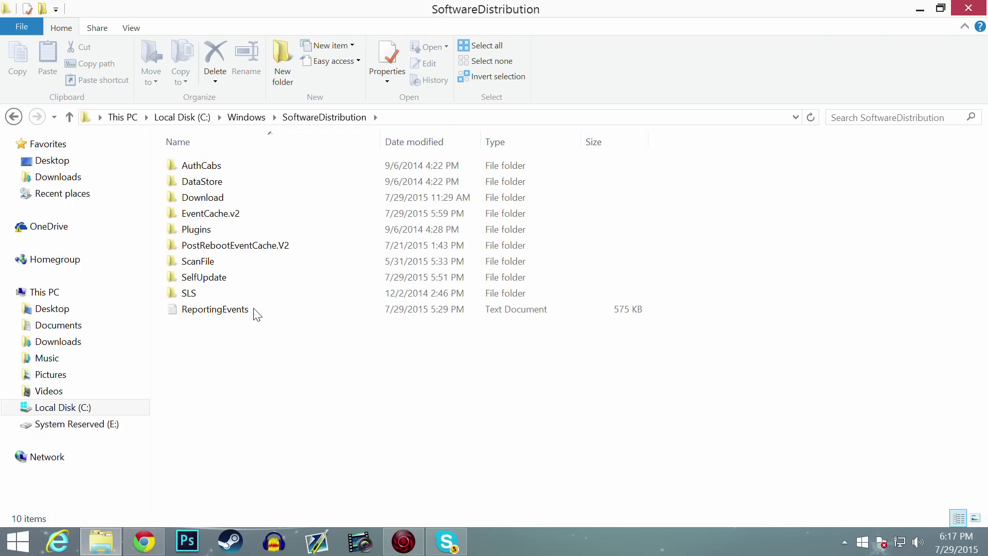
double_click(242, 200)
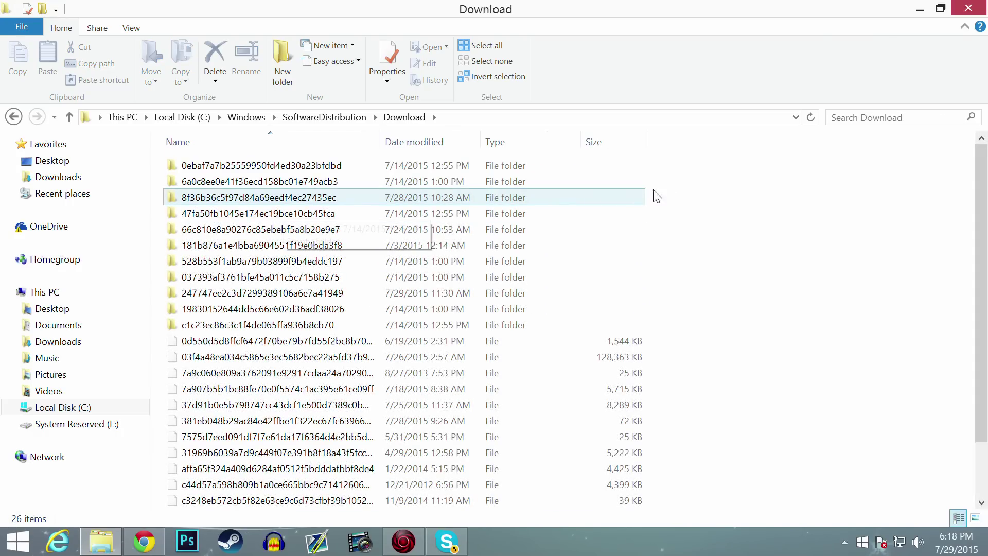
Select all 26 items in the Download folder and delete them
left_click_drag(731, 156, 177, 527)
right_click(387, 366)
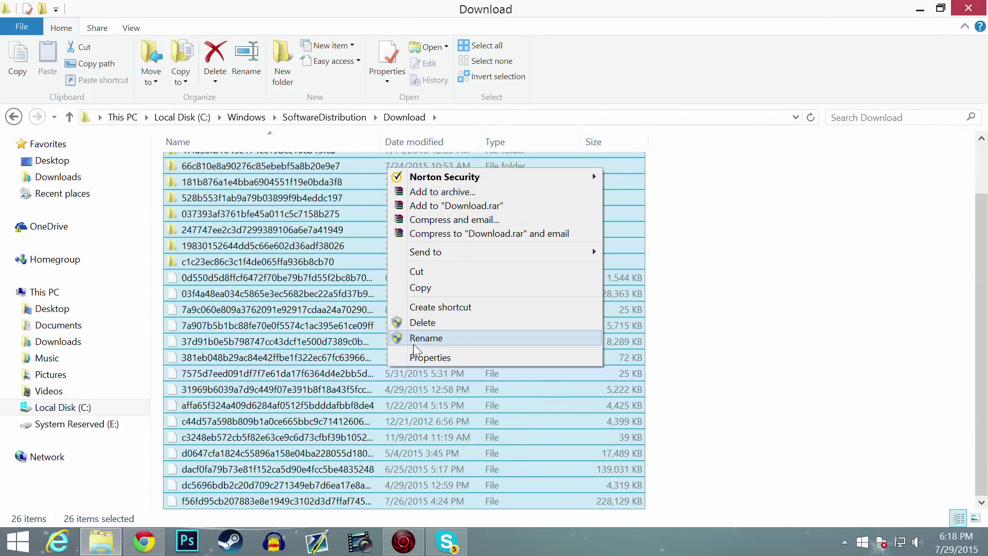
left_click(422, 328)
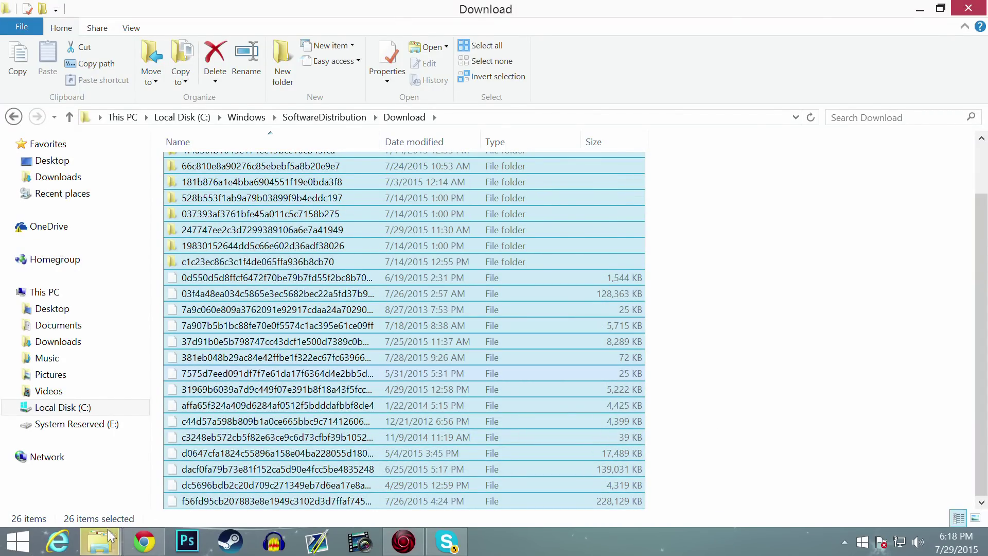
Grant administrator permission for the protected files and skip the item that couldn't be found
mouse_move(102, 540)
left_click(276, 453)
left_click(284, 340)
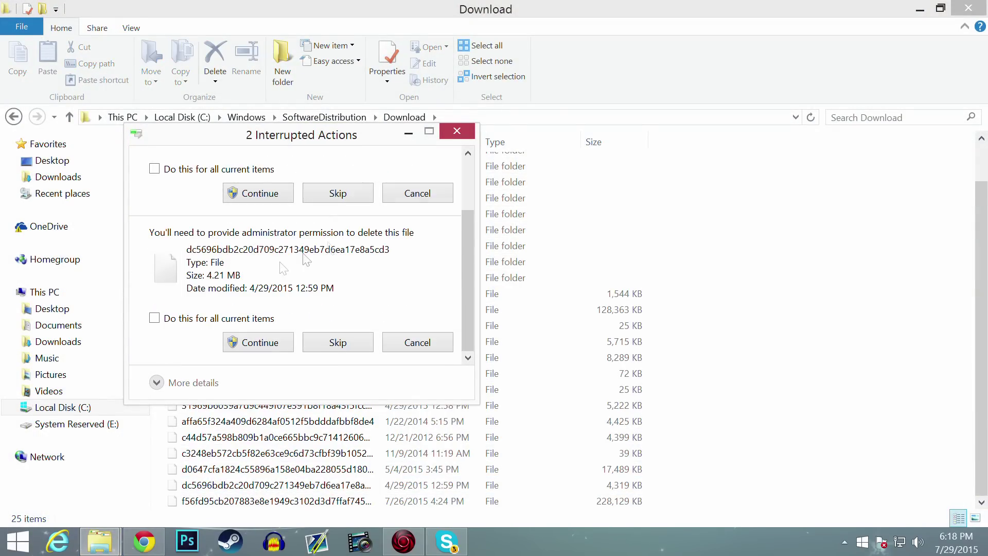
left_click(278, 195)
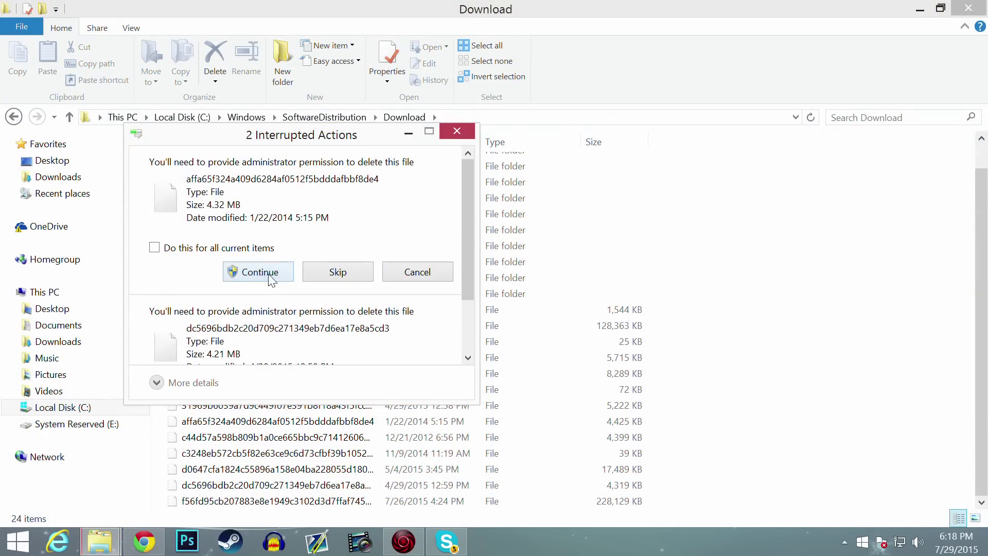
left_click(272, 280)
left_click(329, 307)
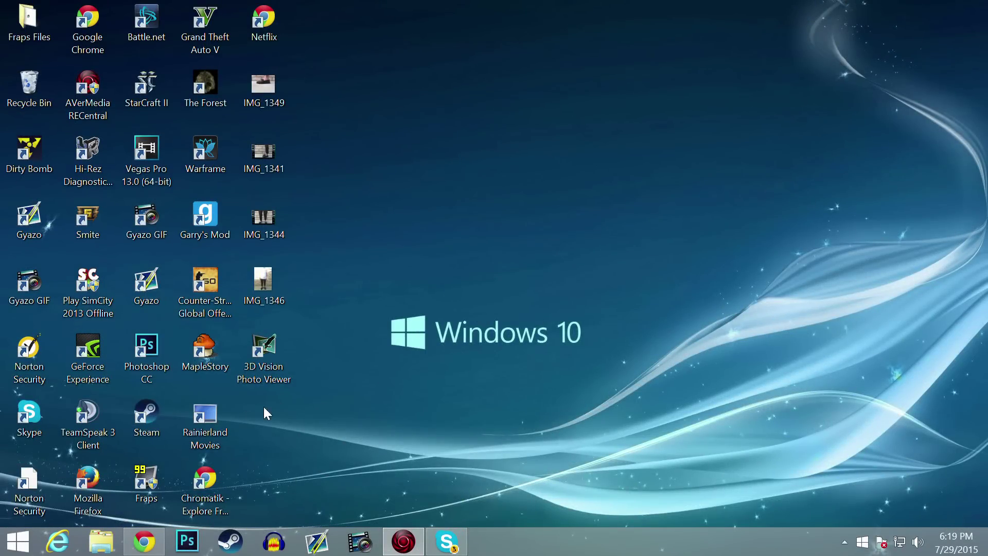
Open Command Prompt (Admin), approve UAC, and enter wuauclt.exe /updatenow
right_click(3, 553)
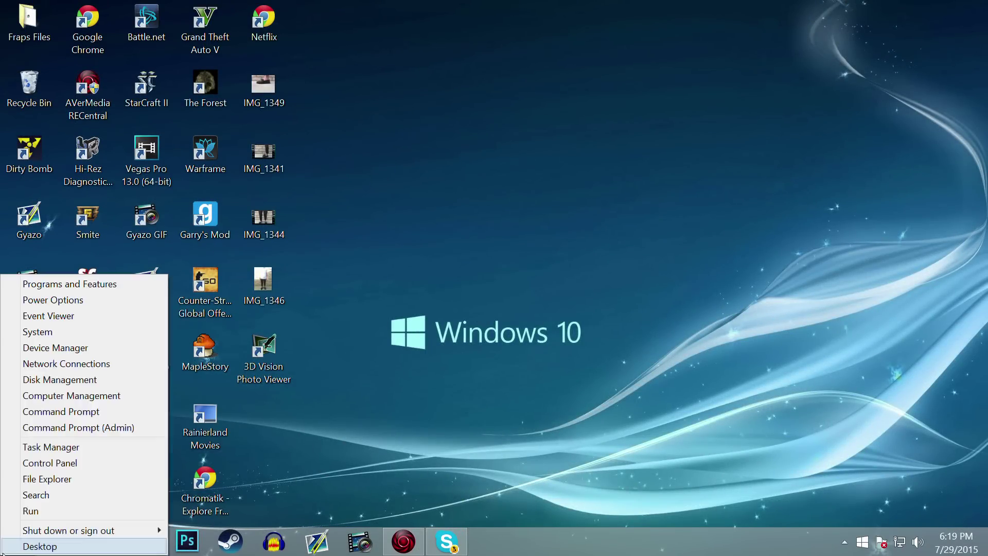
left_click(71, 427)
left_click(564, 295)
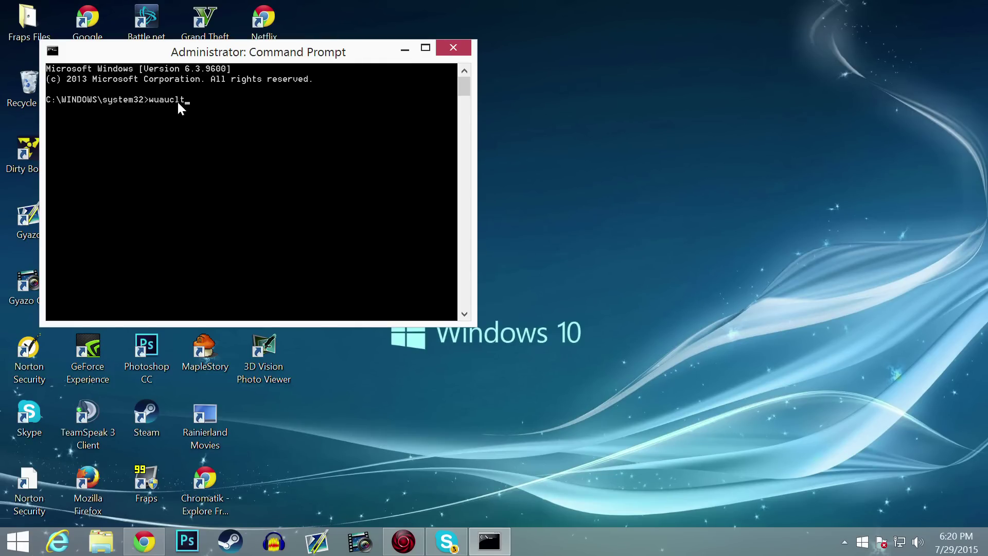
type(".e")
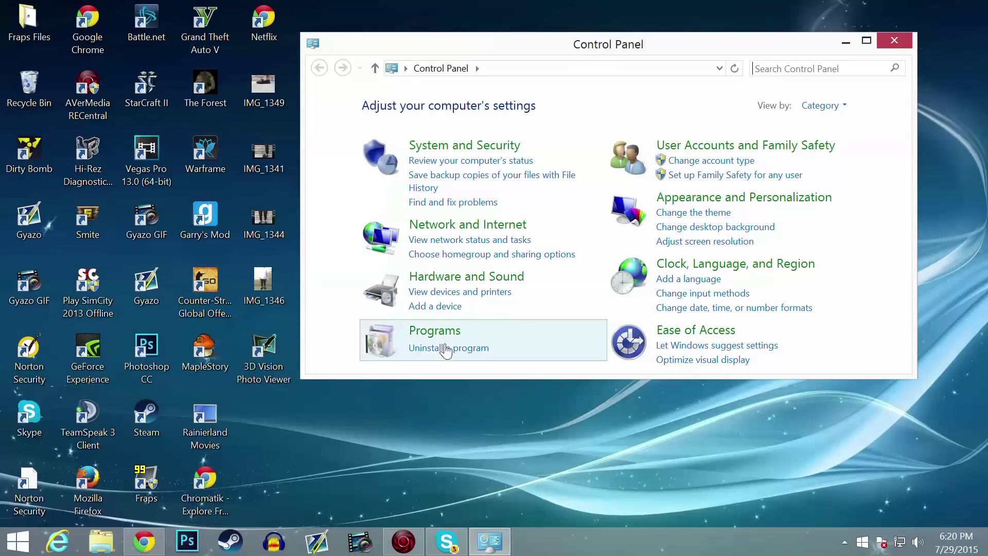
Search Control Panel for 'windows update', open Windows Update, and maximize its window
left_click(776, 71)
type("wi")
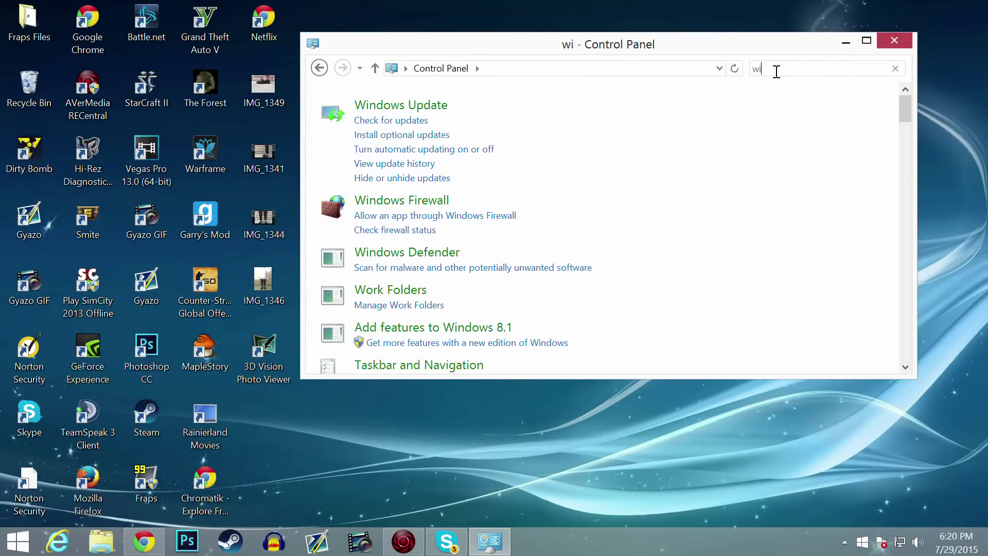
type("ndows up")
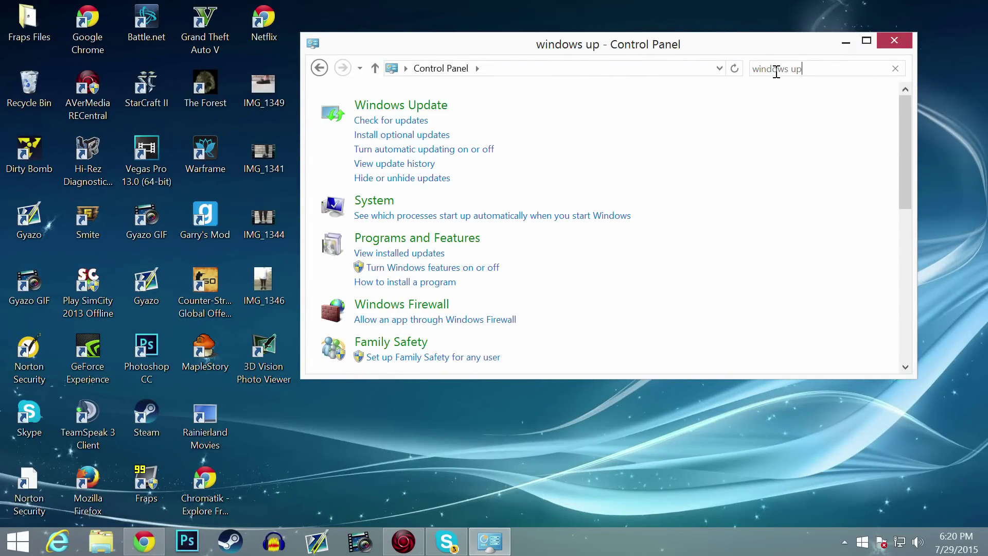
left_click(433, 106)
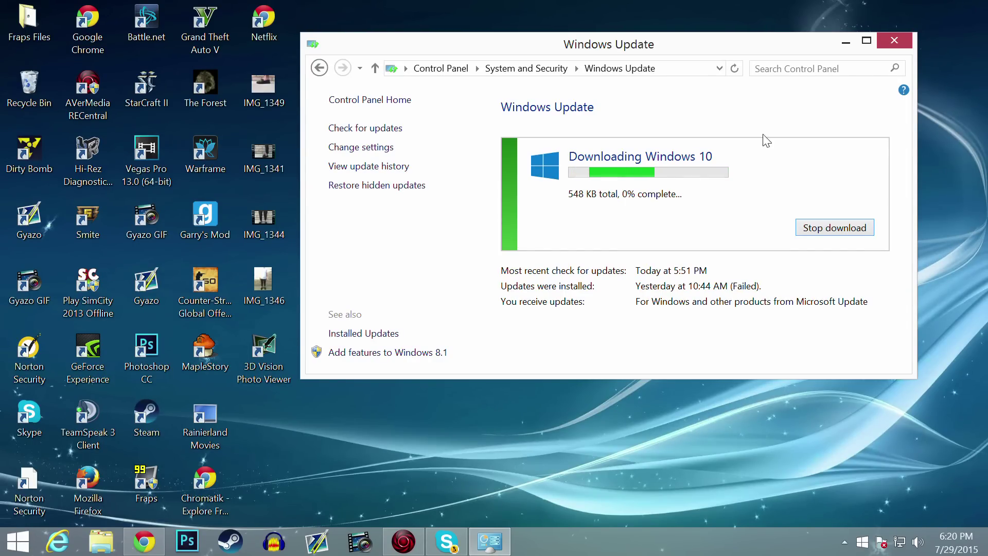
left_click(866, 40)
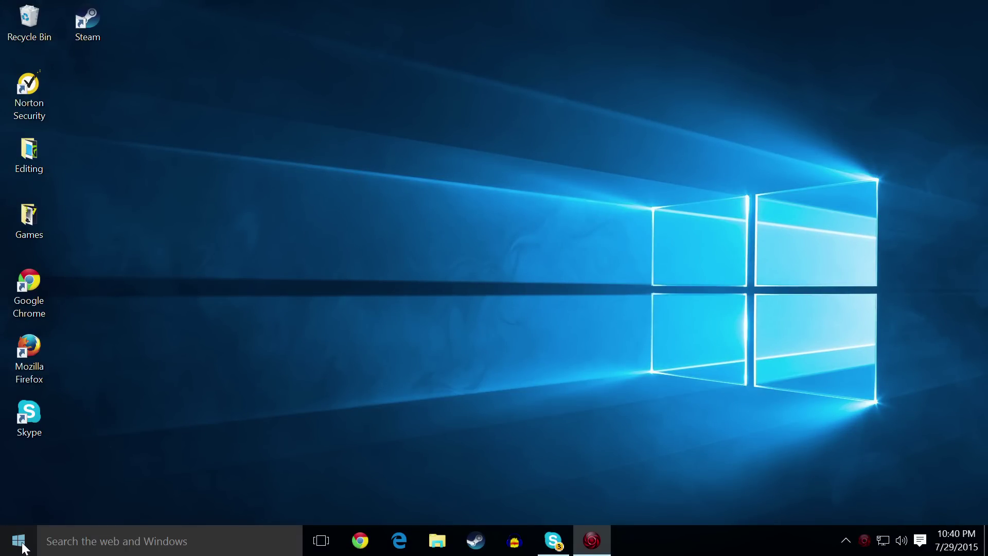
Launch Cortana from the Start tiles to get its 'Welcome back!' greeting
left_click(22, 548)
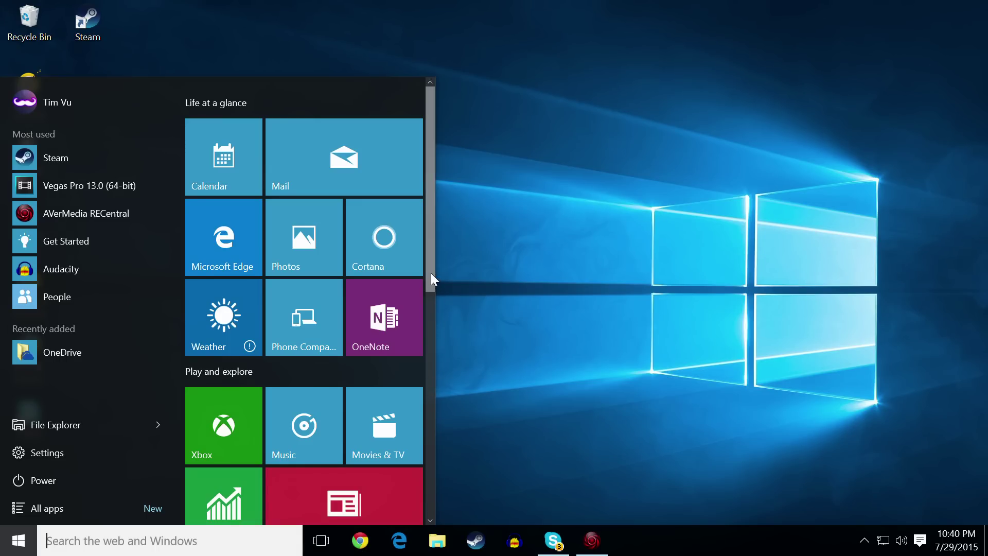
mouse_move(431, 272)
left_mouse_down()
mouse_move(439, 499)
mouse_move(437, 276)
mouse_move(427, 255)
left_mouse_up()
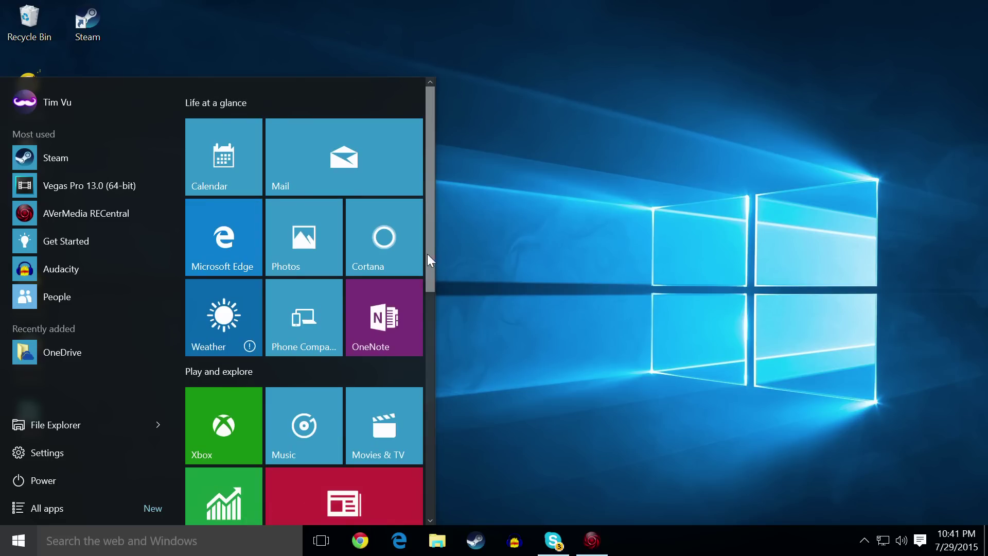
left_click(378, 243)
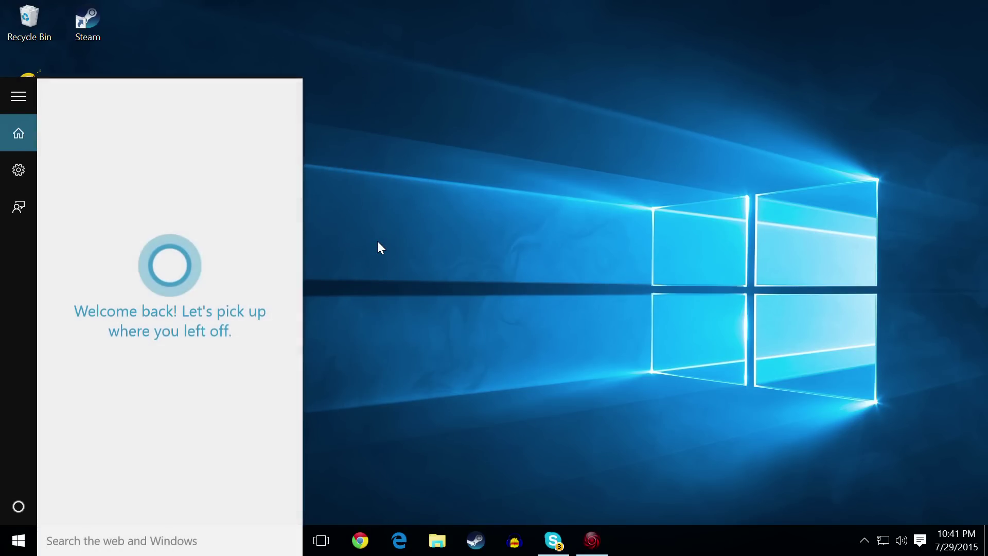